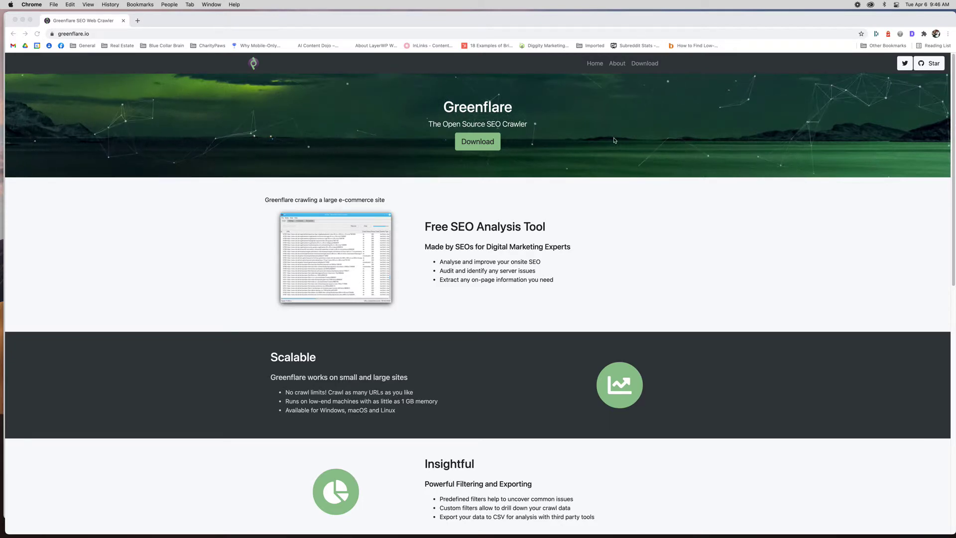
Browse Greenflare's Downloads page in Chrome, then close the browser to reveal the crawler.
scroll(613, 140, "down", 10)
scroll(614, 141, "up", 10)
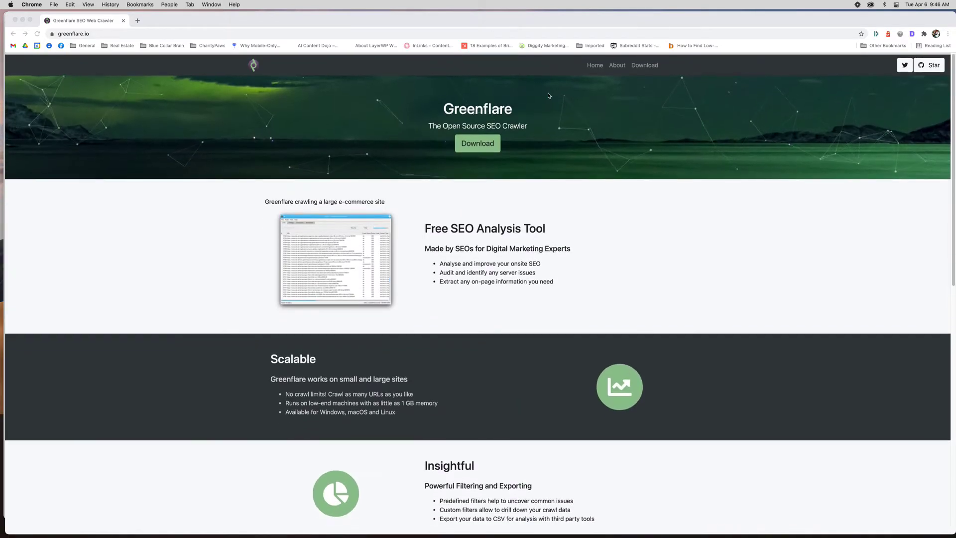
left_click(639, 66)
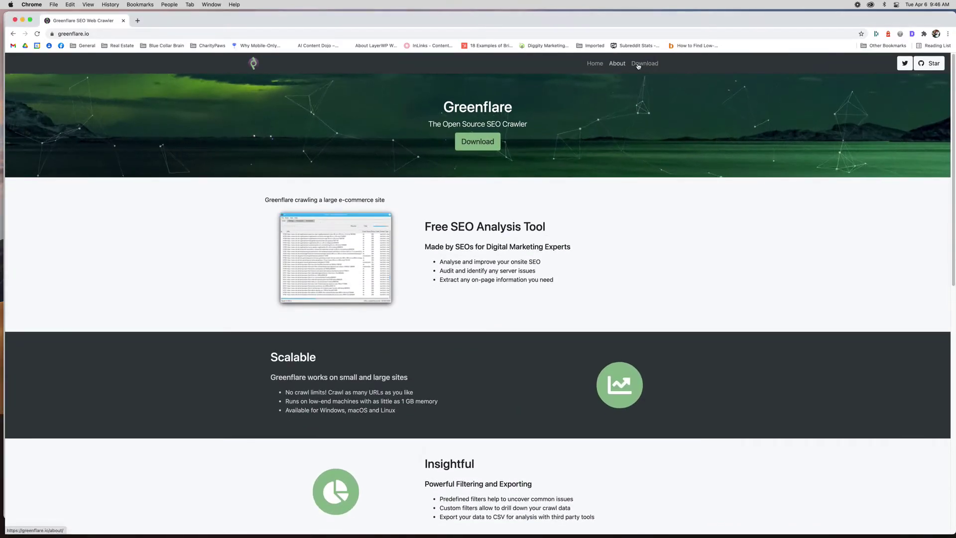
left_click(638, 64)
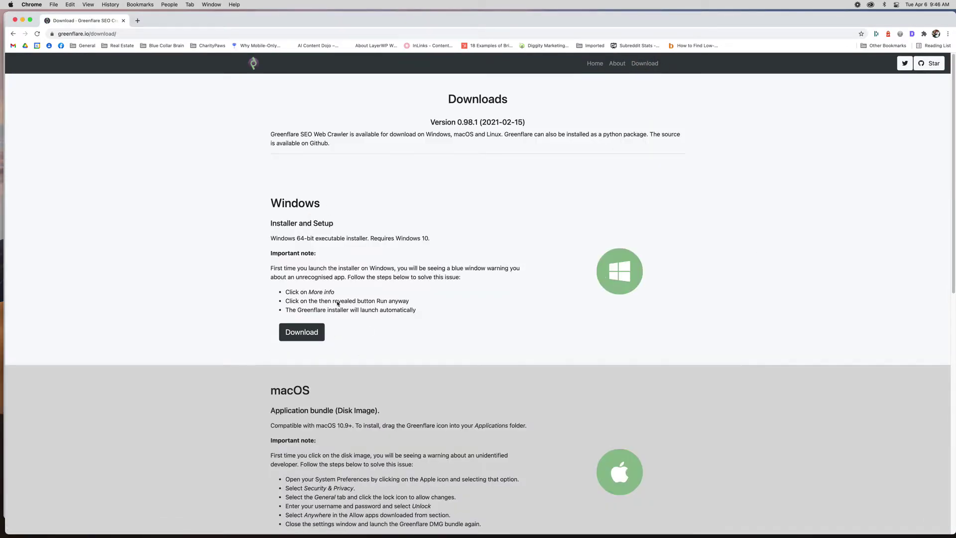
scroll(386, 280, "down", 10)
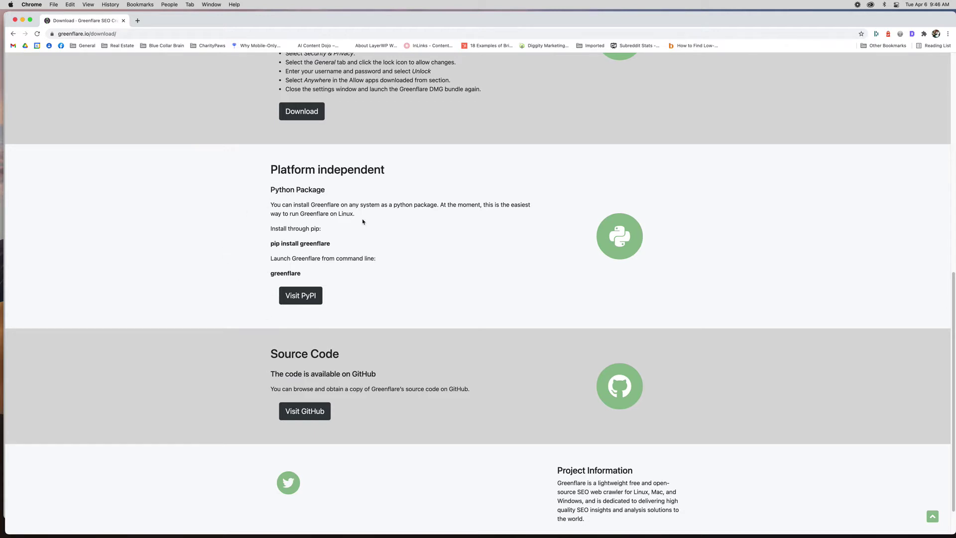
scroll(363, 221, "up", 10)
scroll(361, 203, "down", 2)
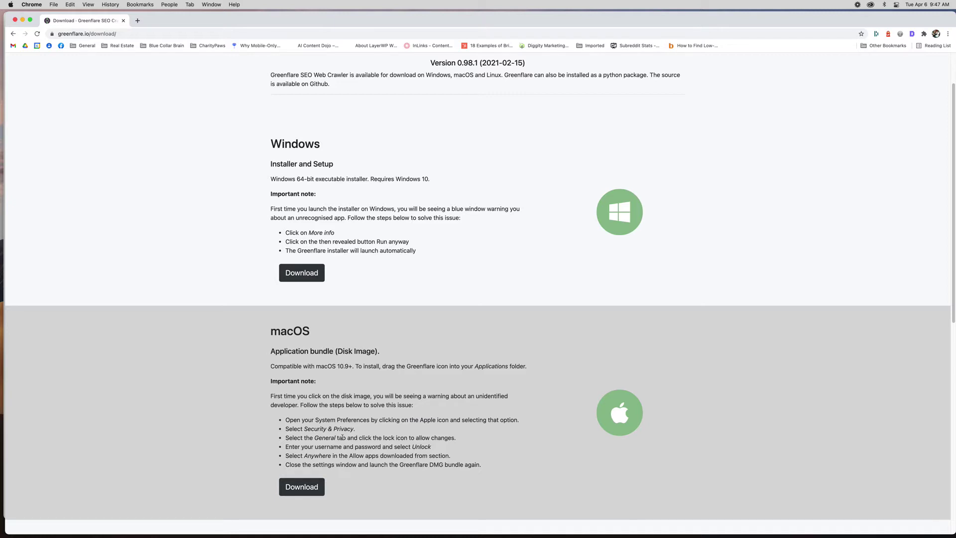
left_click(15, 20)
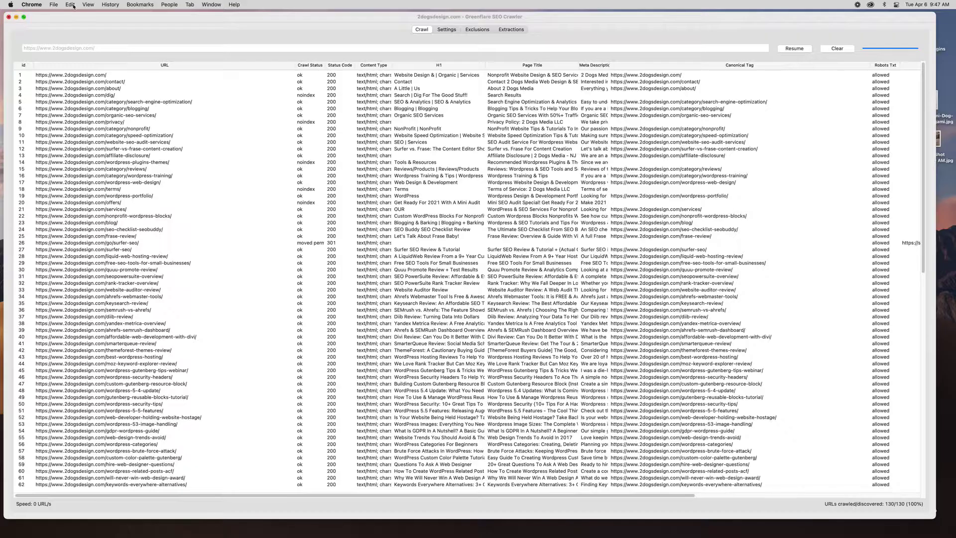
Widen the Meta Description column and scroll across and down the 130-URL 2dogsdesign.com results.
left_click(91, 52)
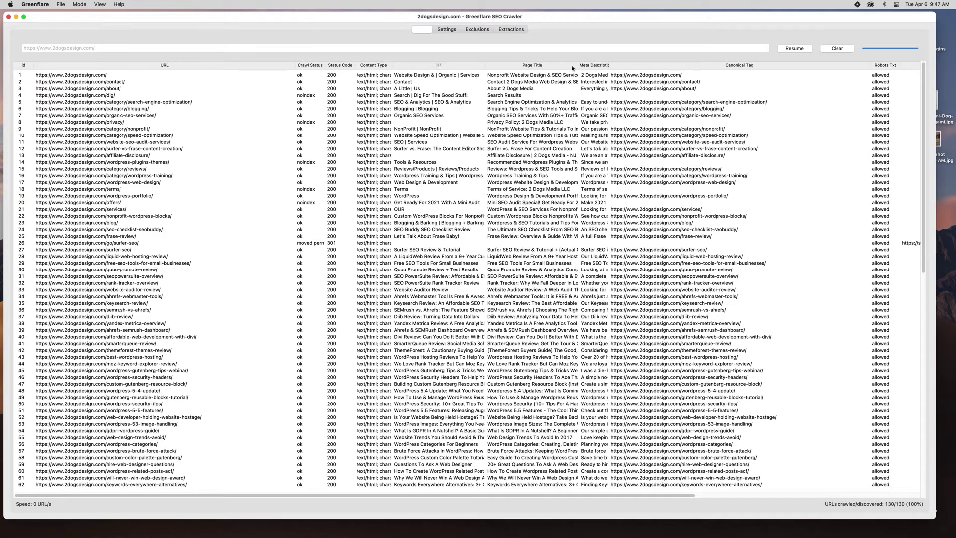
left_click_drag(610, 65, 702, 62)
scroll(802, 71, "right", 2)
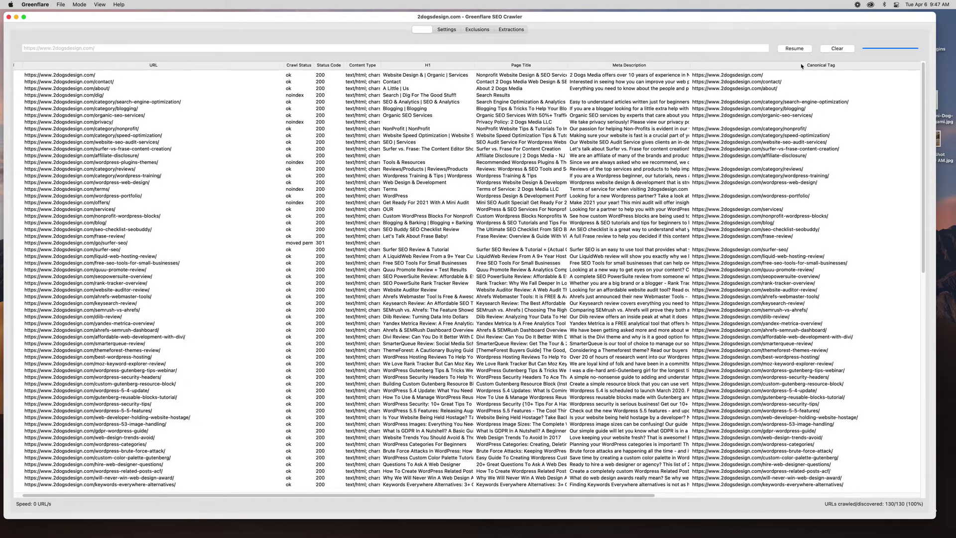
left_click_drag(428, 495, 585, 497)
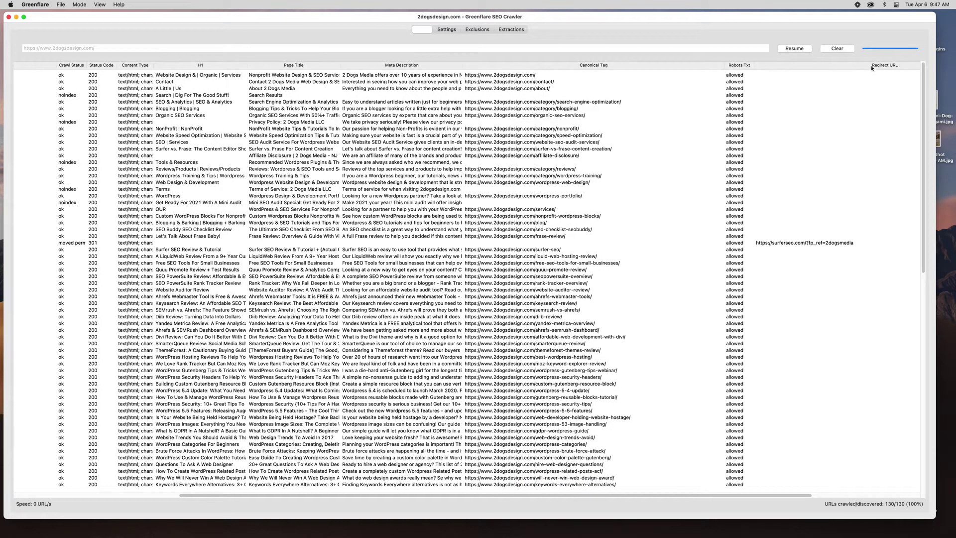
scroll(872, 68, "right", 6)
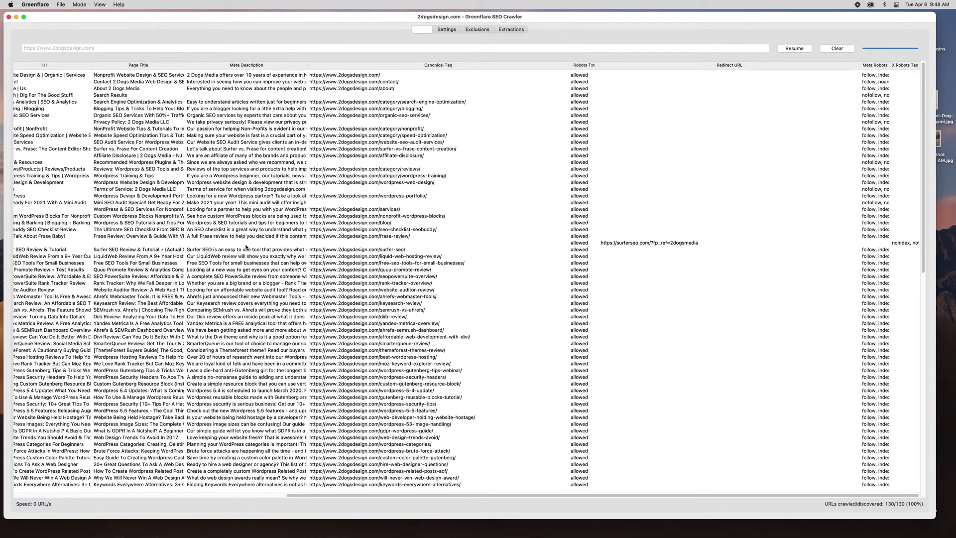
scroll(246, 247, "left", 10)
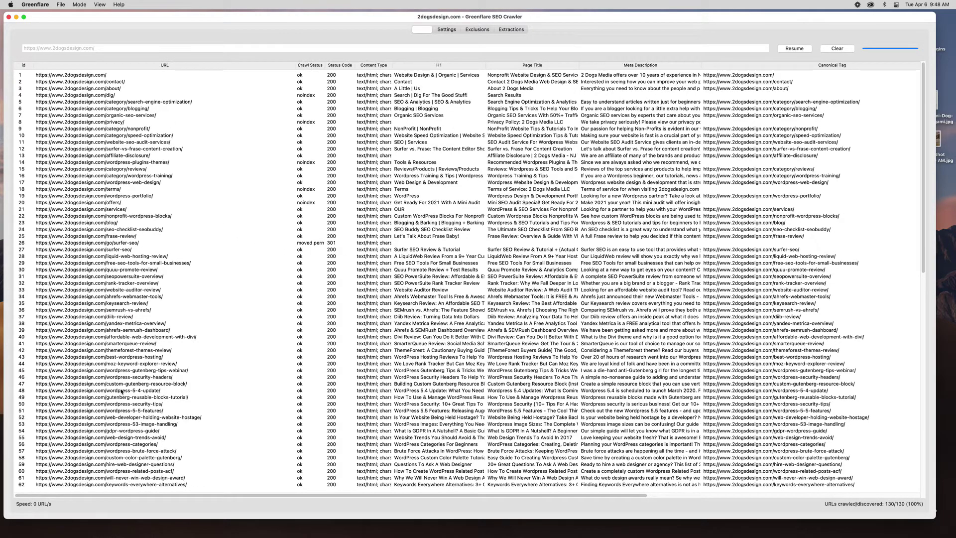
scroll(121, 391, "down", 15)
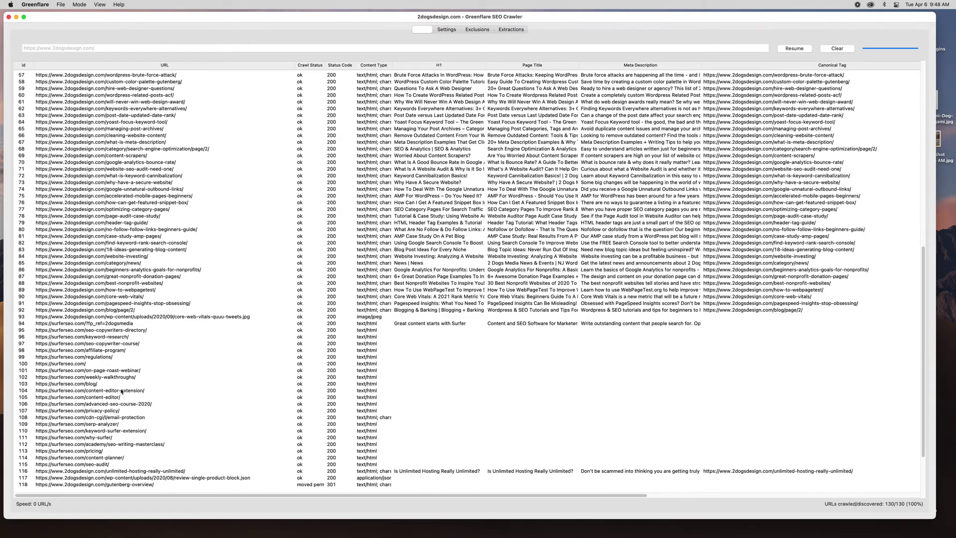
scroll(121, 392, "down", 3)
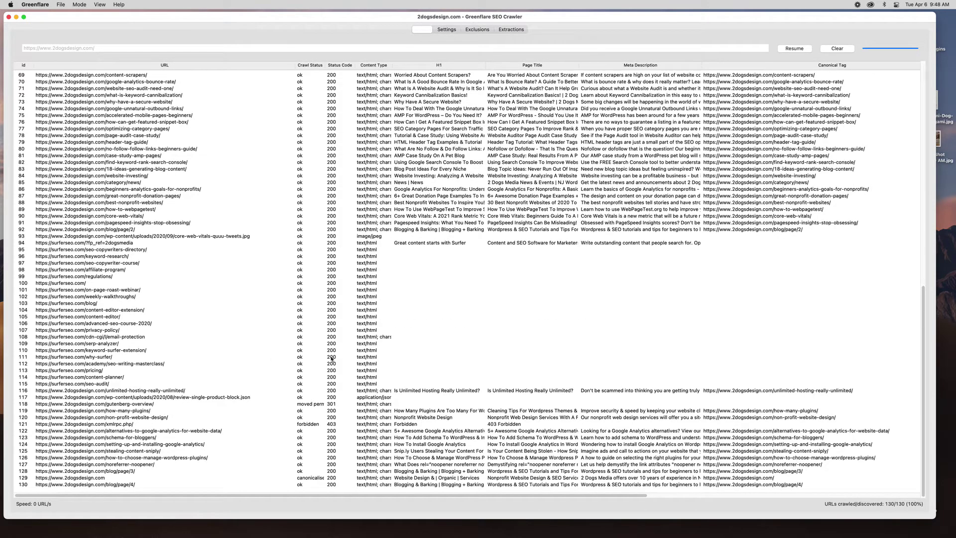
Filter the Status Code column to show only URLs containing 301.
left_click(343, 66)
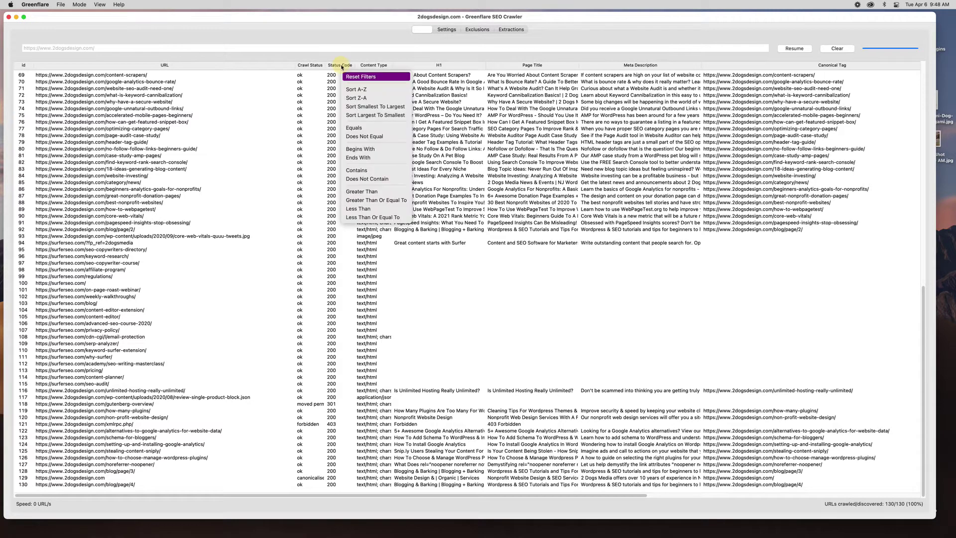
left_click(369, 170)
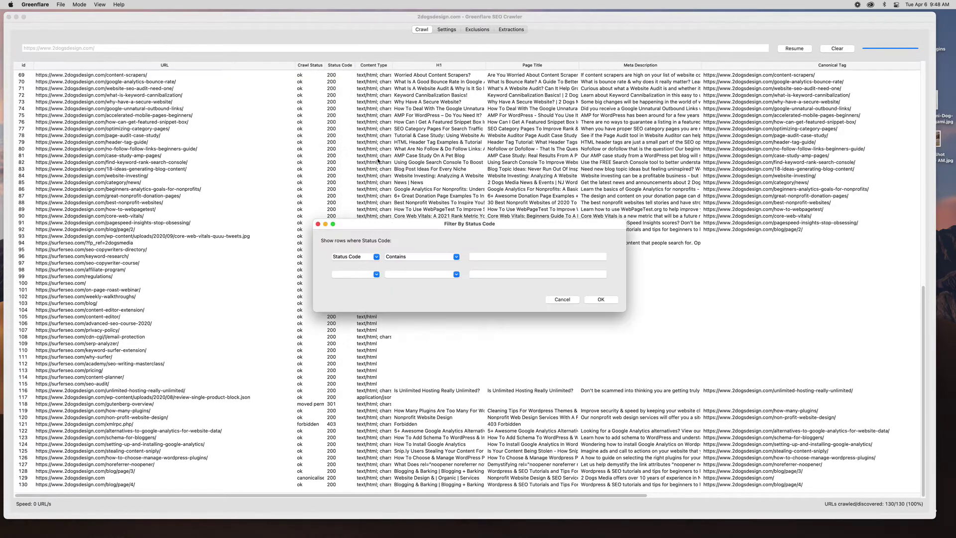
left_click(470, 257)
left_click(606, 299)
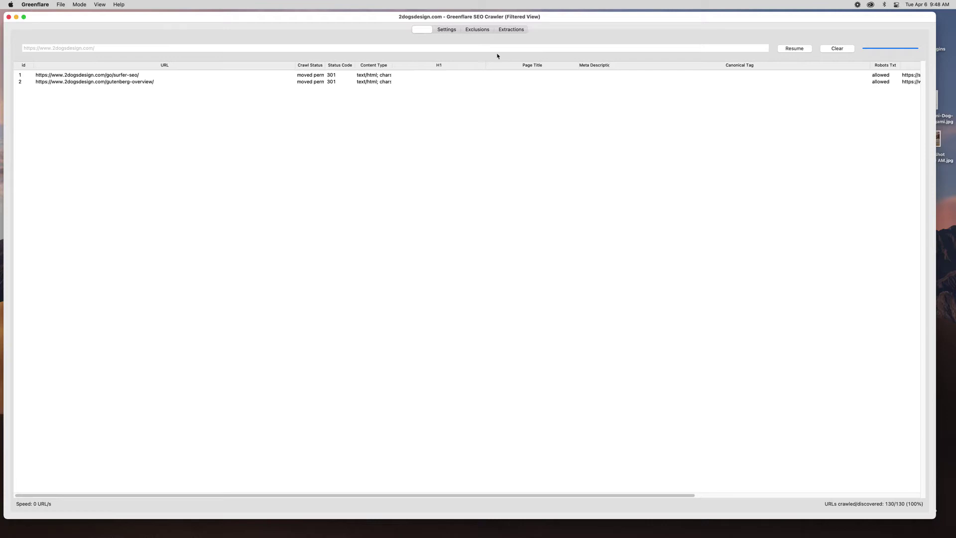
Decline clearing the crawl data and reset the Status Code filter to list all URLs.
left_click(845, 49)
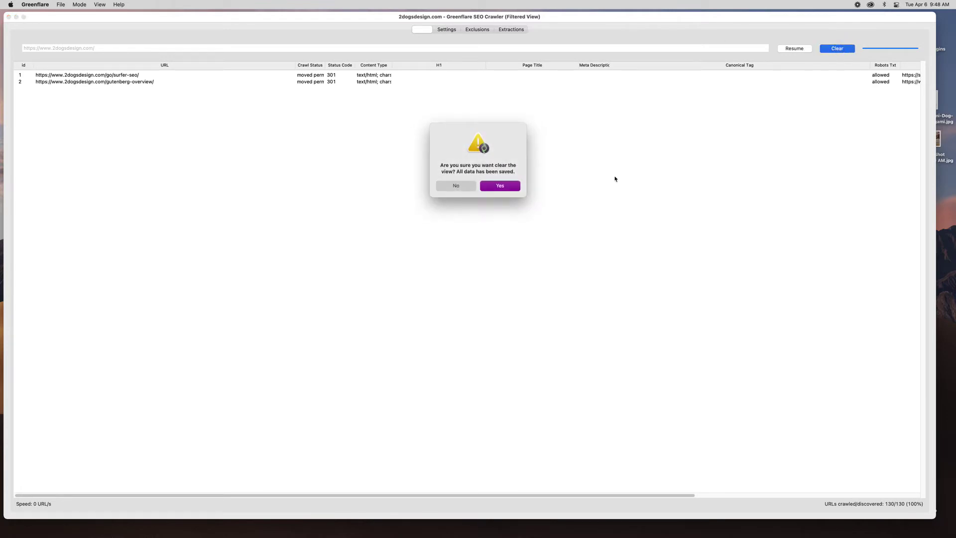
left_click(463, 186)
left_click(339, 65)
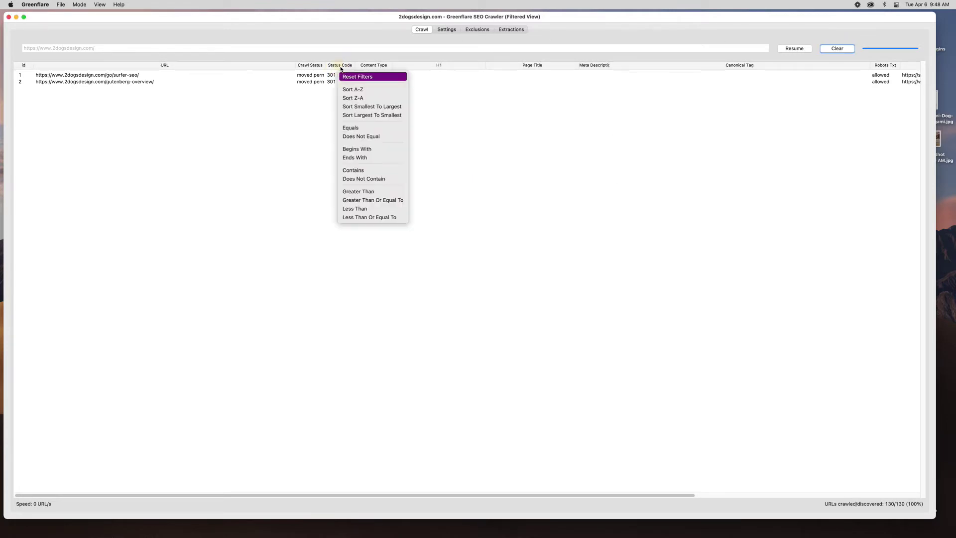
left_click(347, 76)
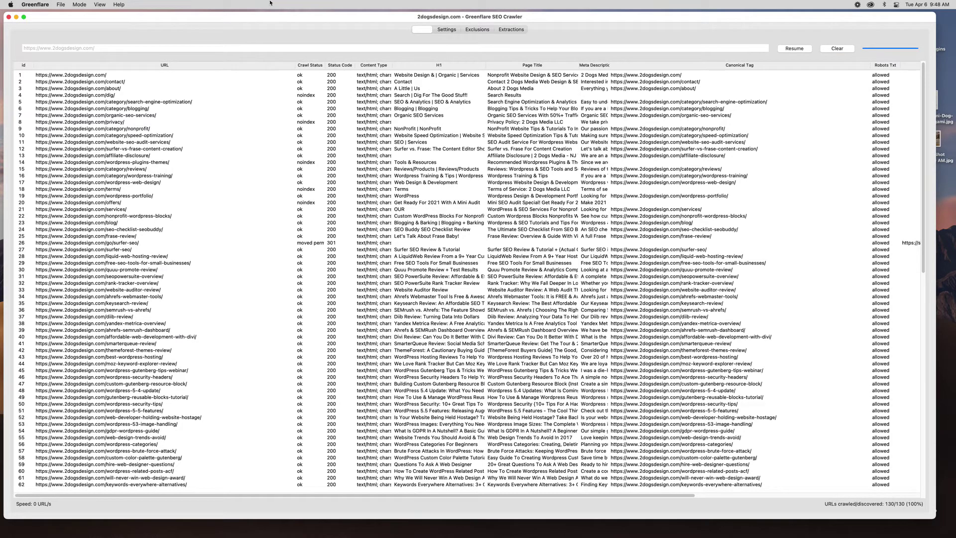
Show the Settings page with 5 threads, Greenflare user-agent and robots.txt respected.
left_click(446, 30)
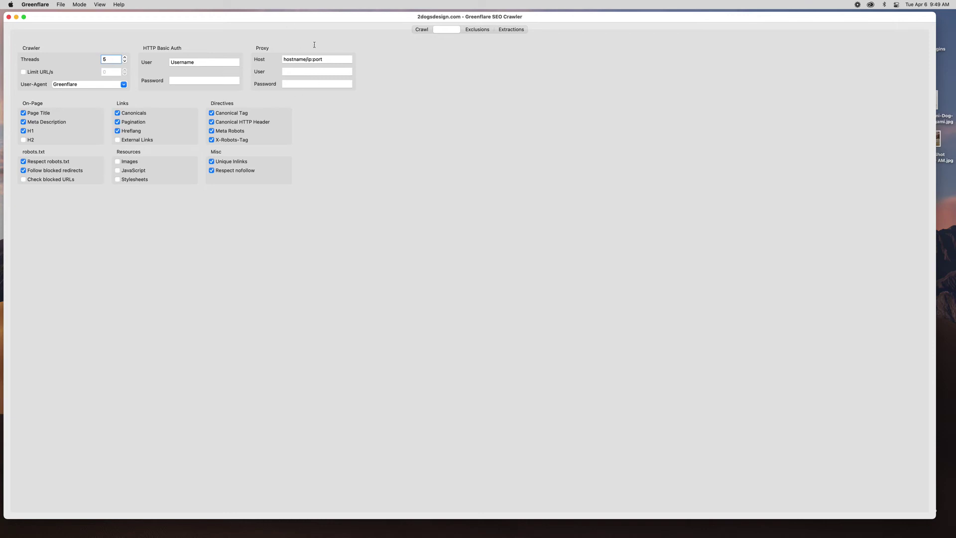
Review the Exclusions page and its Contain match-type options without changing anything.
left_click(477, 30)
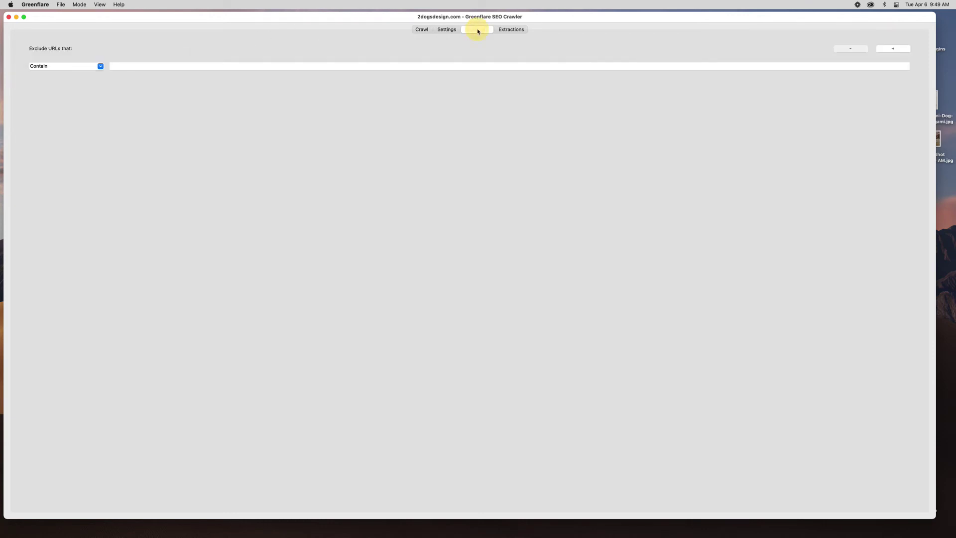
left_click(69, 67)
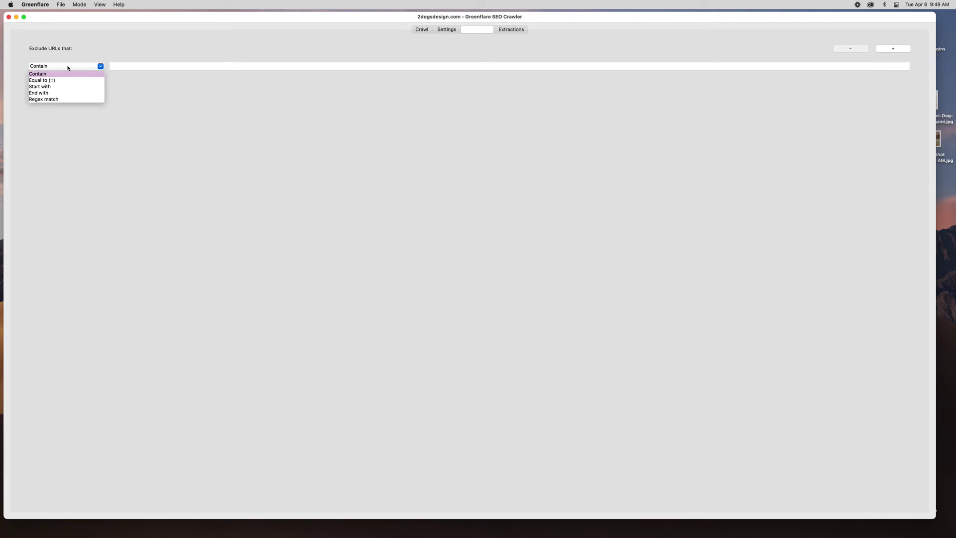
left_click(506, 30)
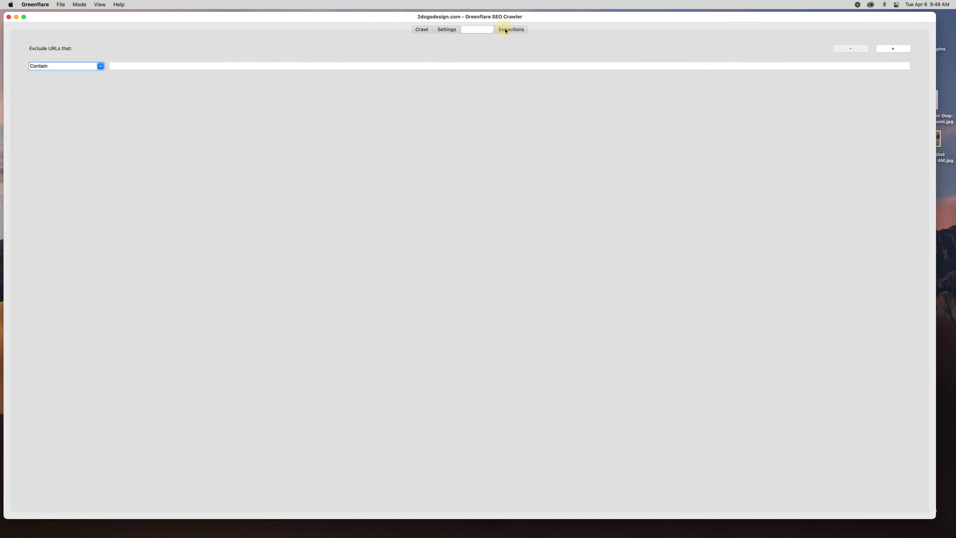
Open the Extractions page and keep 'Extraction 1' set to CSS Selector.
left_click(506, 30)
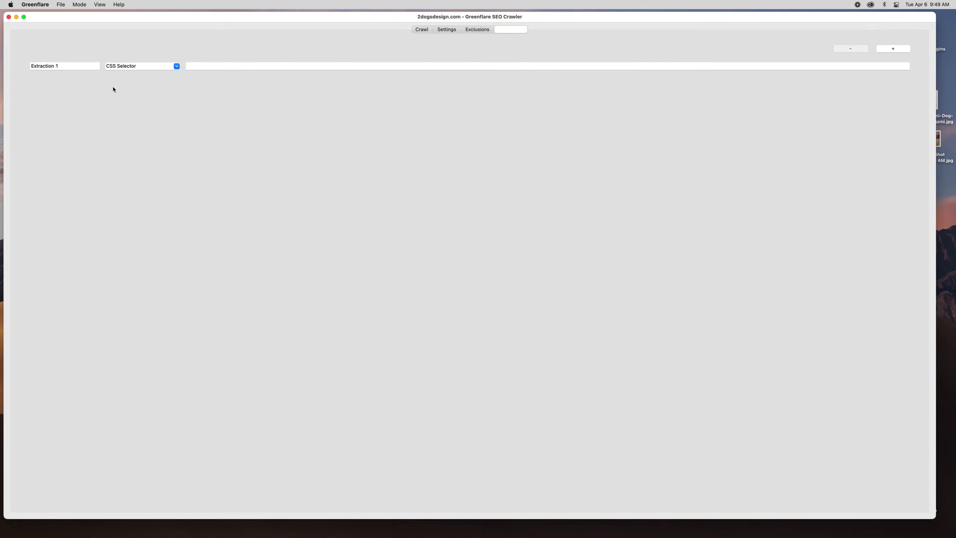
left_click(132, 68)
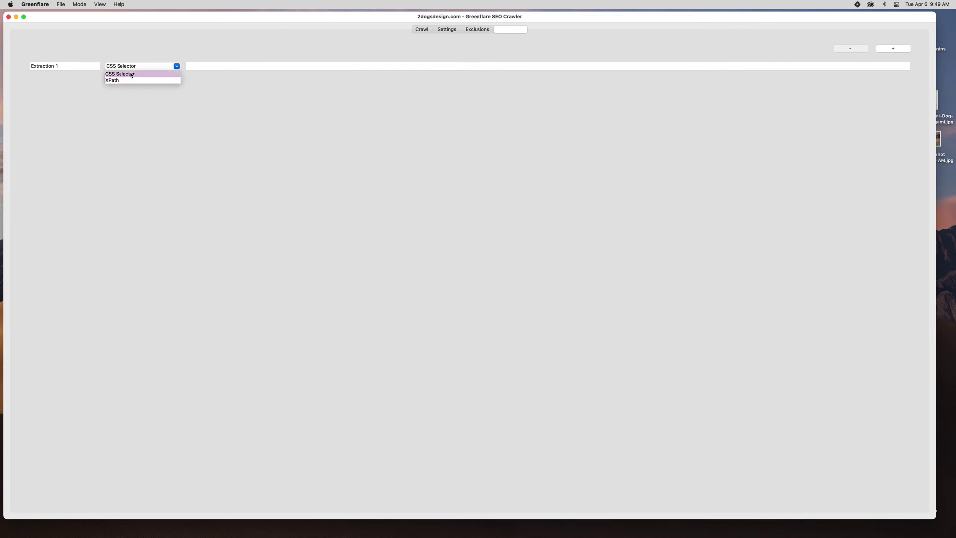
left_click(703, 196)
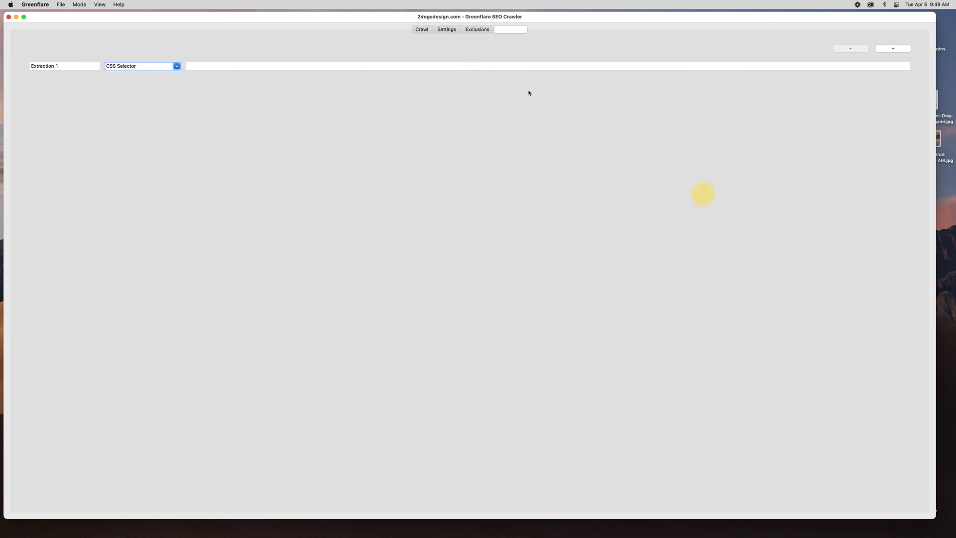
Go back to the Crawl page showing 130/130 URLs and nudge the window slightly lower.
left_click(428, 31)
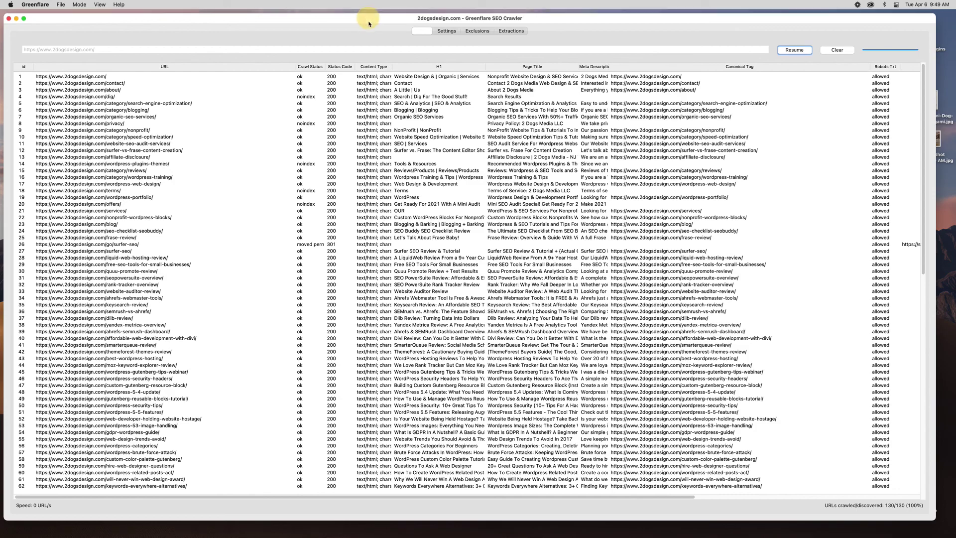
left_click_drag(368, 20, 370, 21)
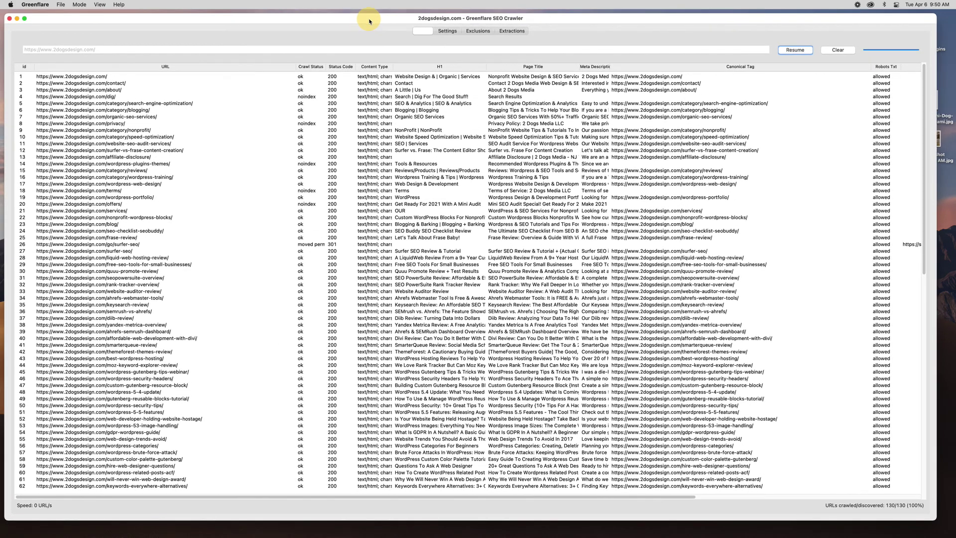